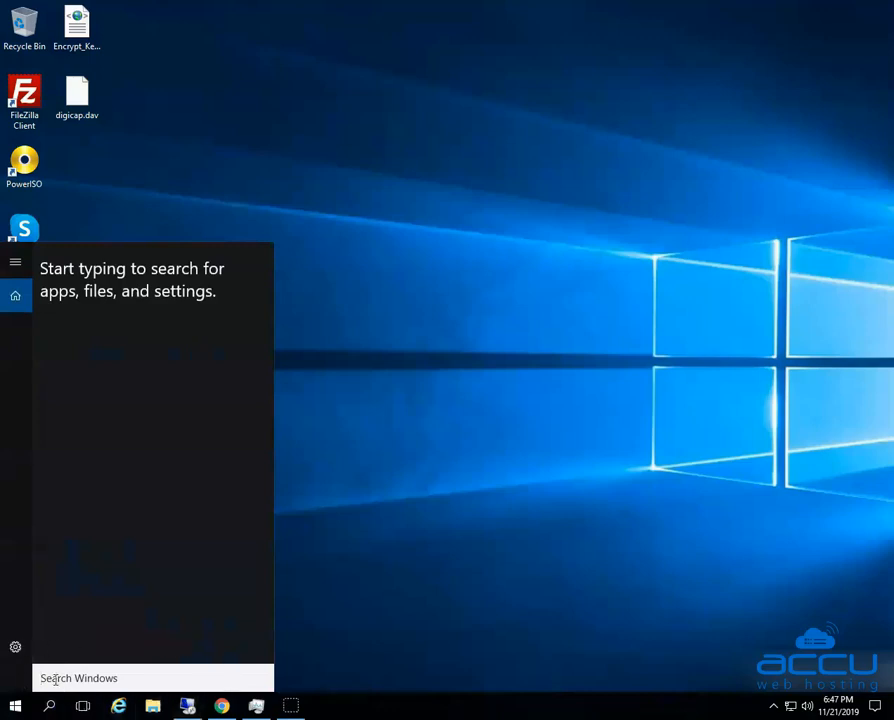
Step: Find Notepad++ through the Windows search and launch it as administrator
type("Notepad")
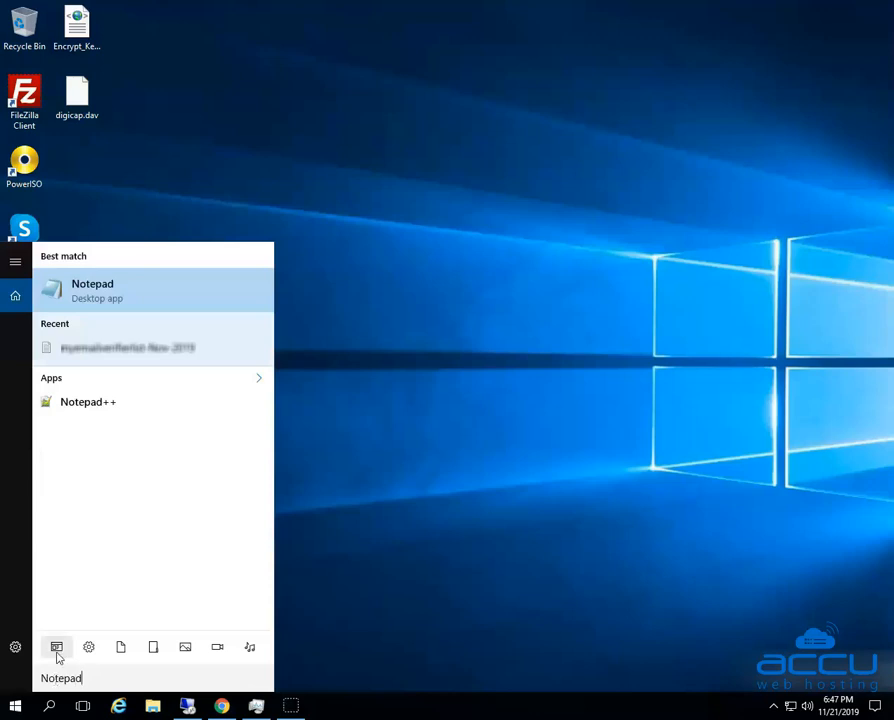
right_click(82, 412)
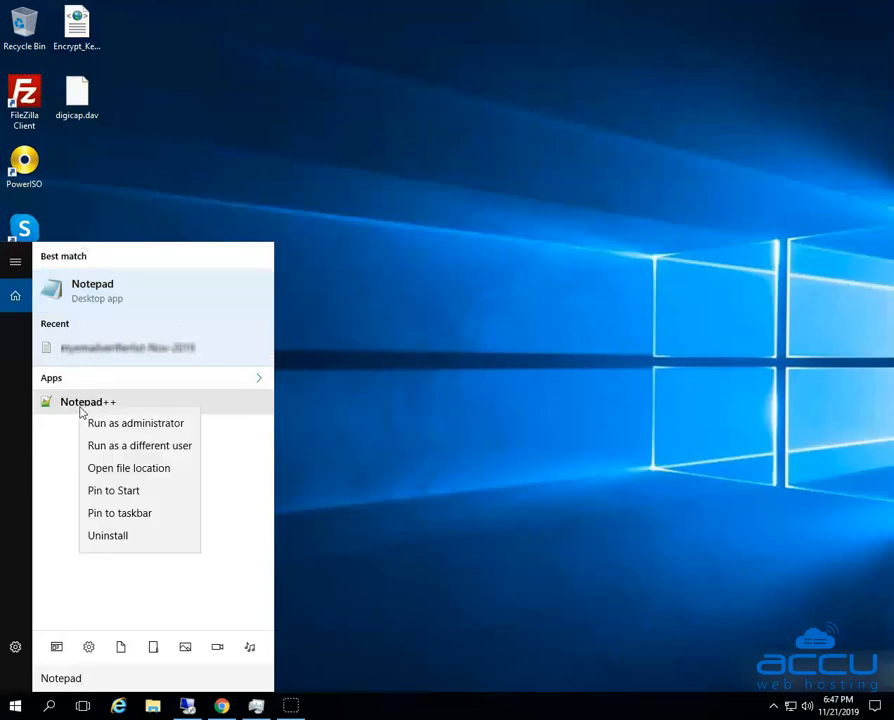
left_click(143, 433)
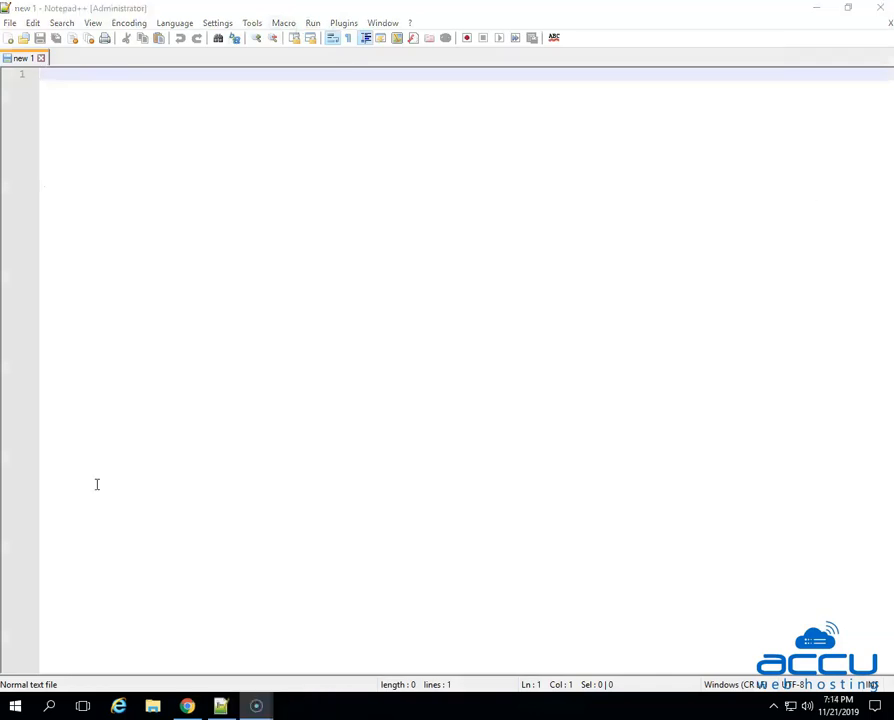
left_click(97, 484)
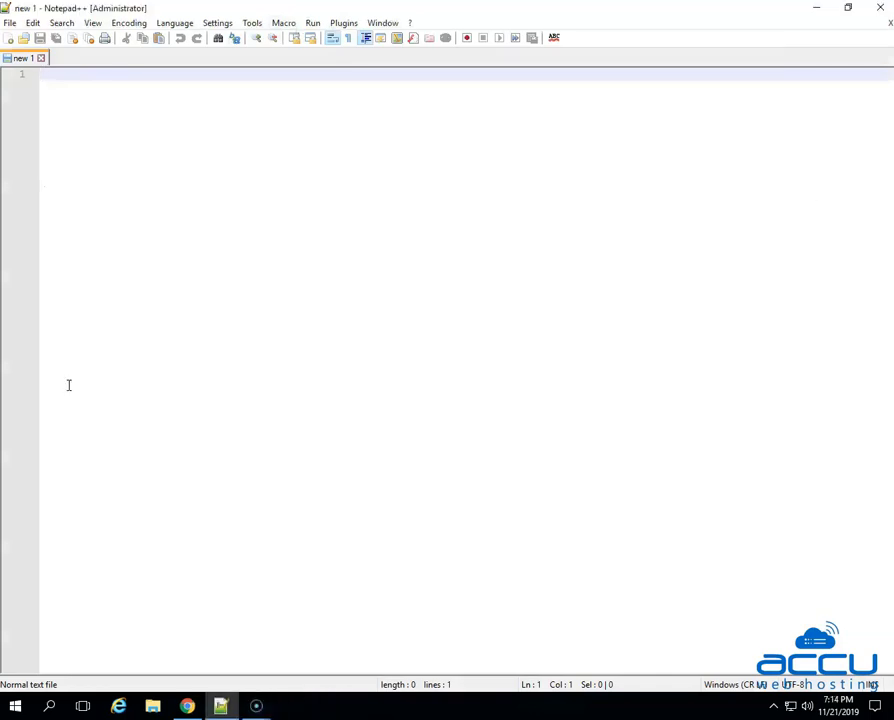
Step: Start opening a file and browse to the Windows folder on Local Disk (C:)
left_click(12, 24)
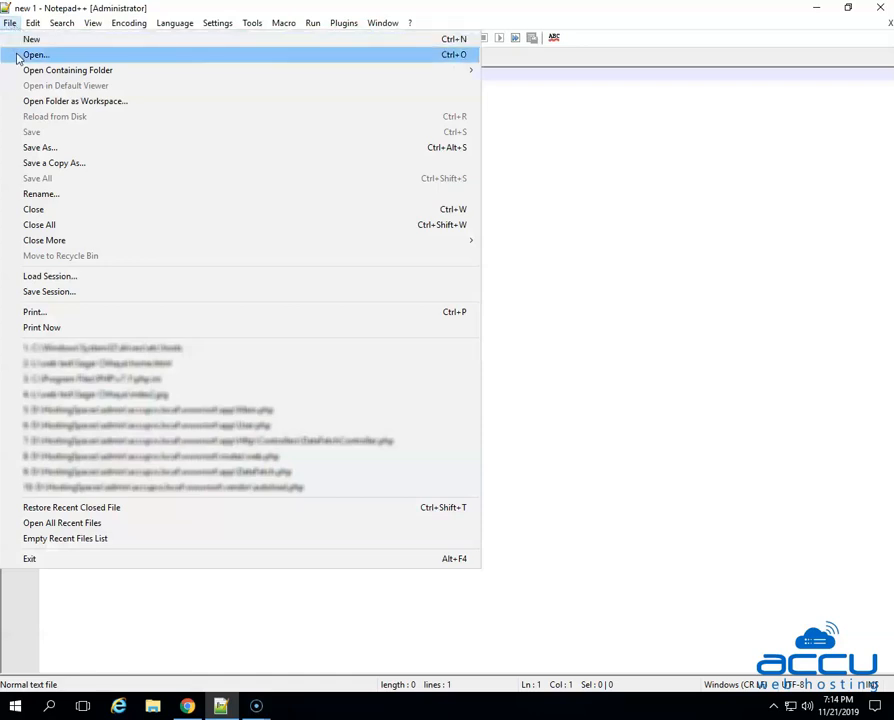
left_click(25, 56)
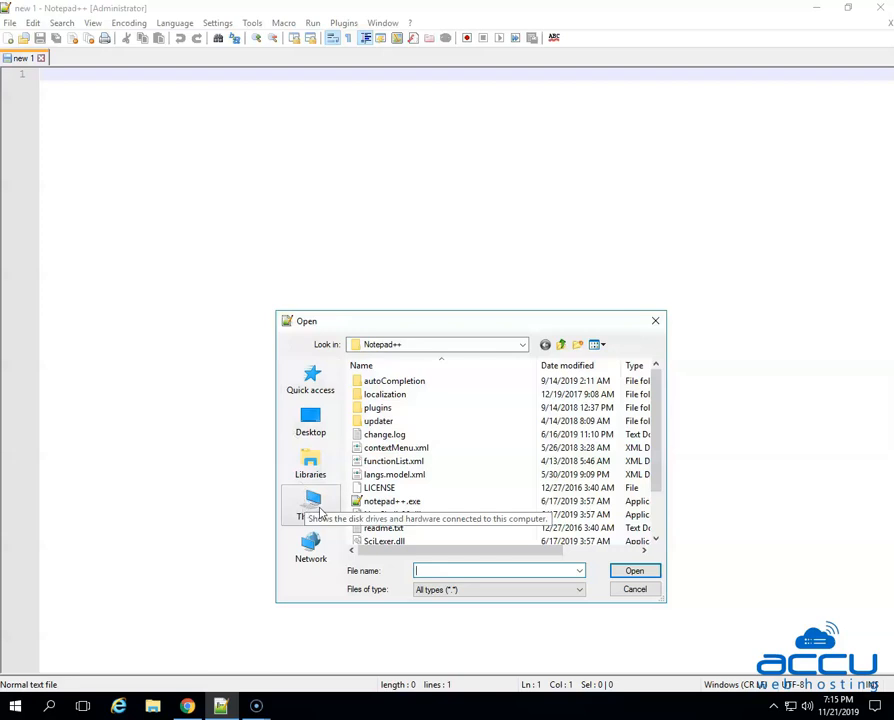
left_click(320, 513)
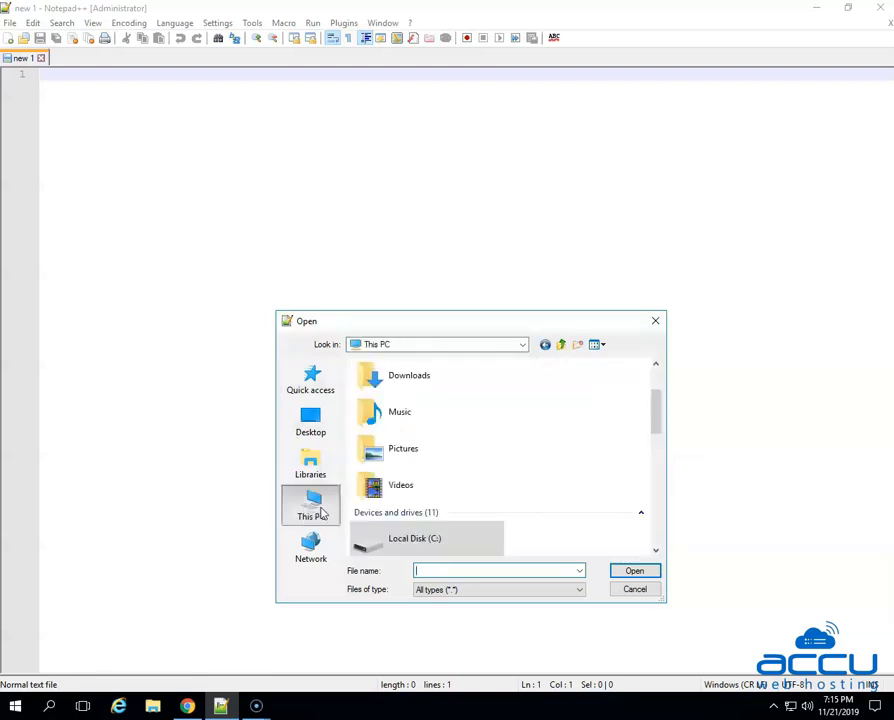
double_click(423, 548)
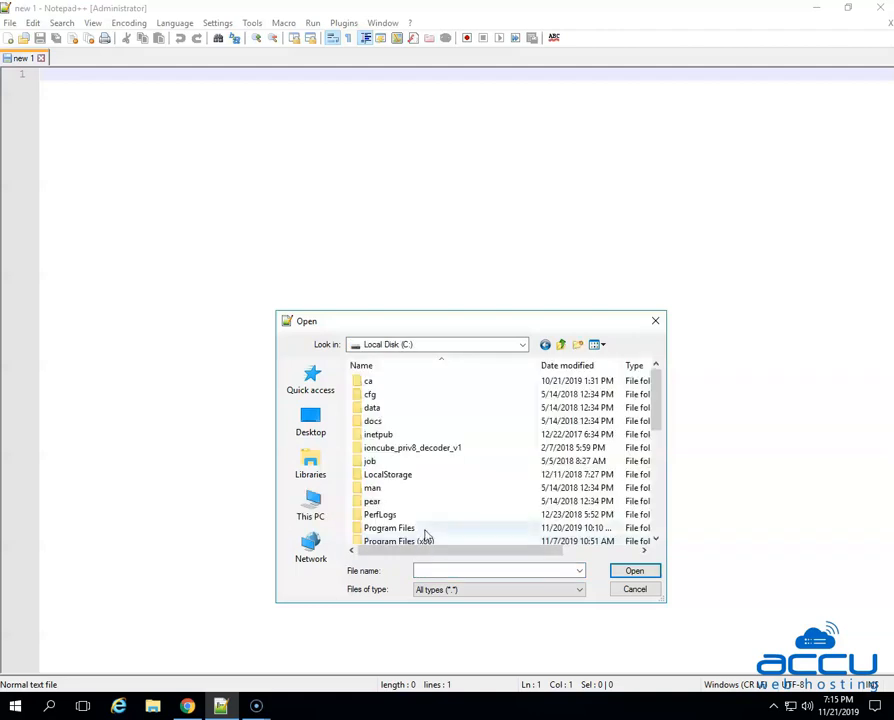
scroll(437, 477, "down", 3)
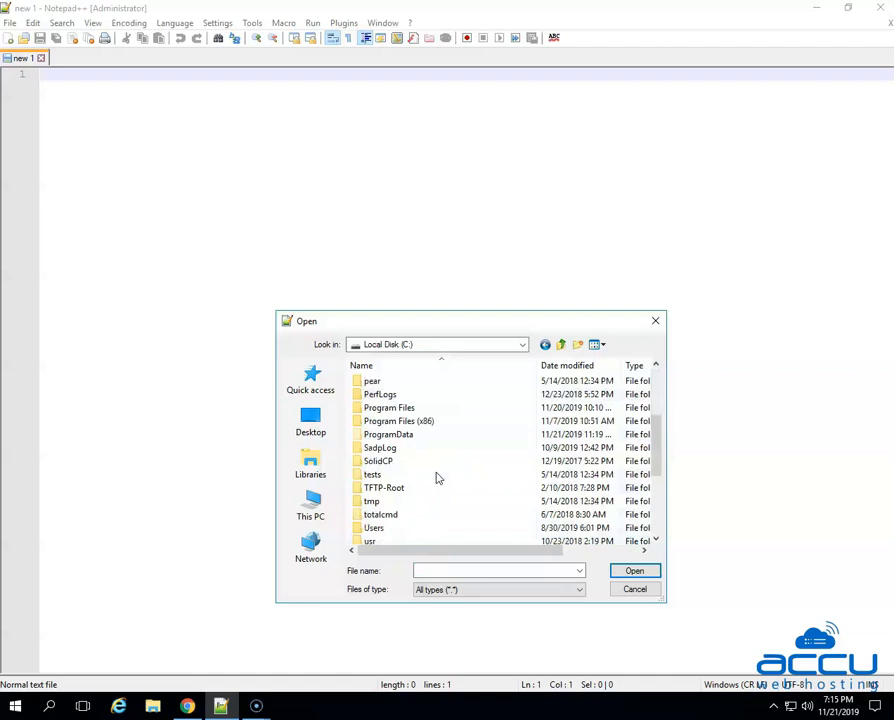
scroll(437, 477, "down", 2)
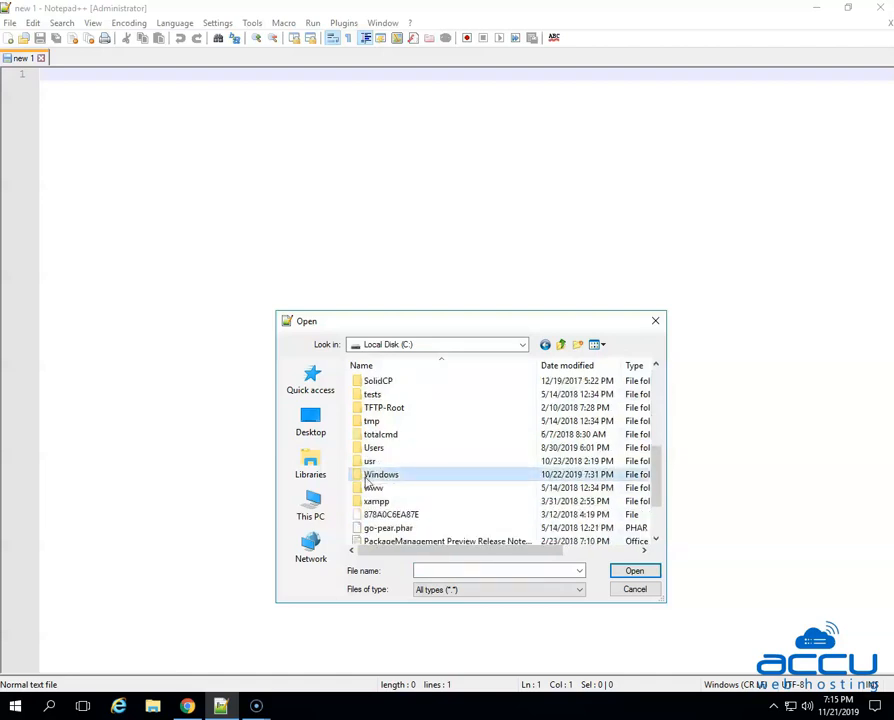
double_click(379, 476)
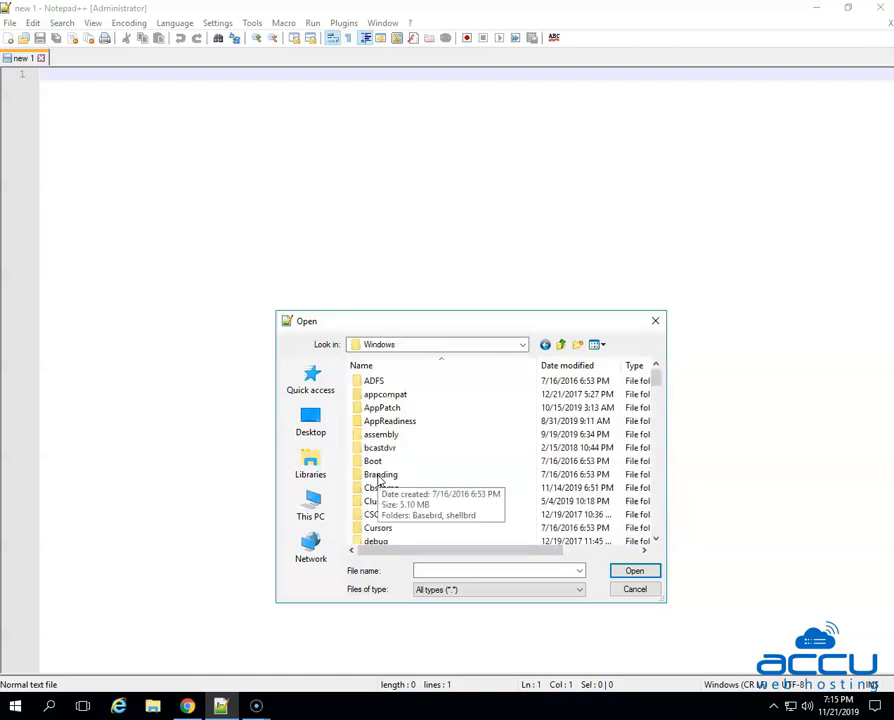
Step: Browse into the System32 folder and open its drivers subfolder
scroll(379, 481, "down", 20)
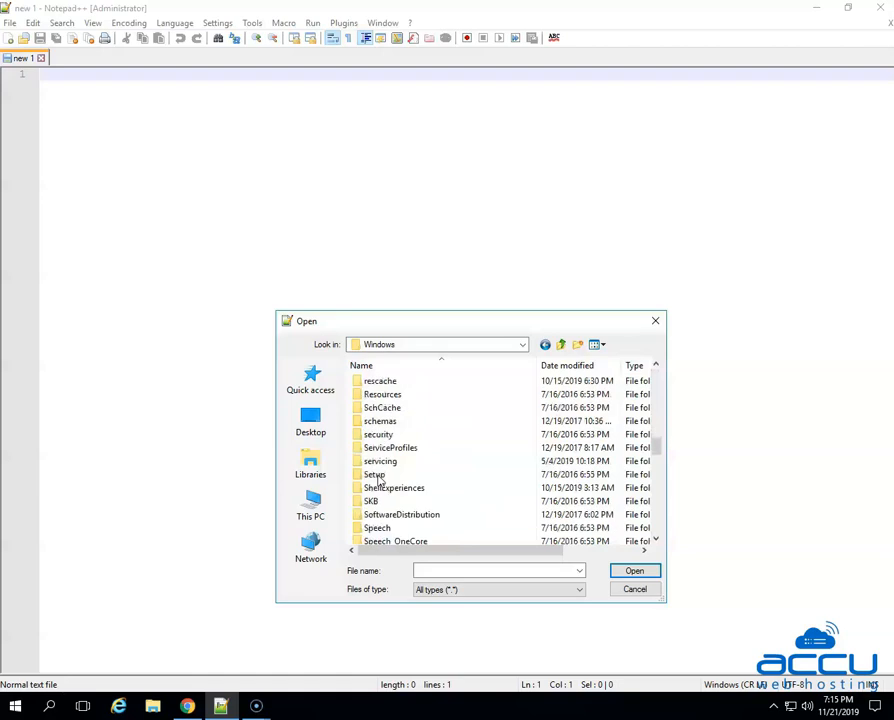
scroll(379, 481, "down", 2)
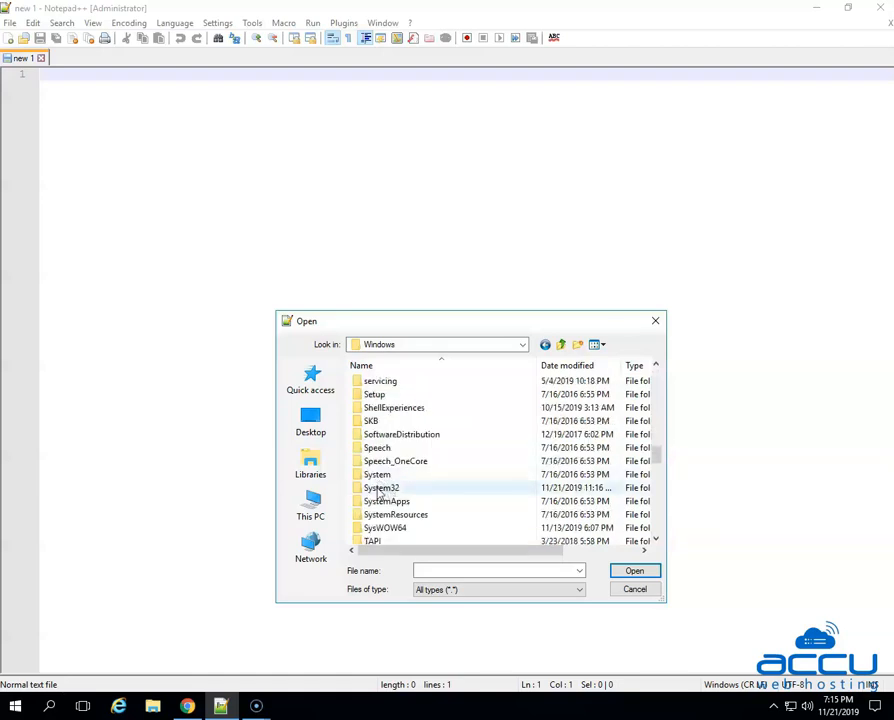
left_click(377, 490)
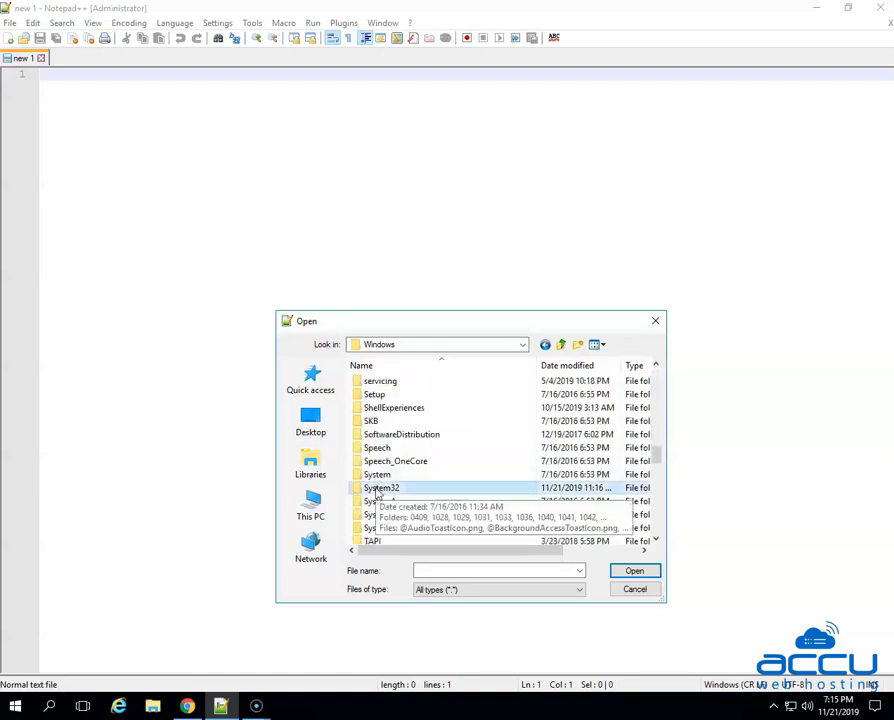
double_click(377, 489)
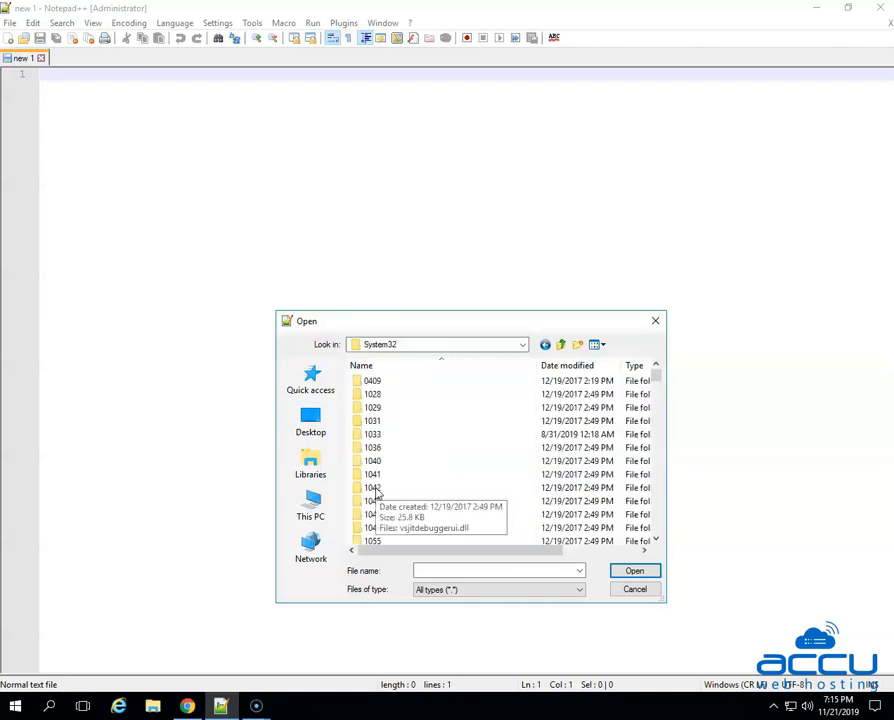
scroll(377, 491, "down", 12)
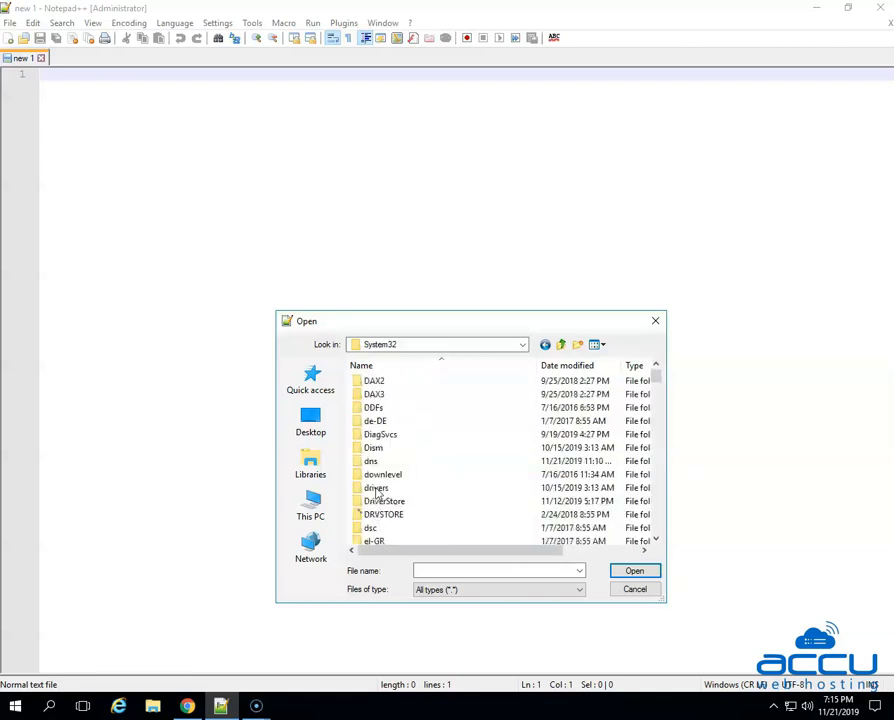
left_click(377, 489)
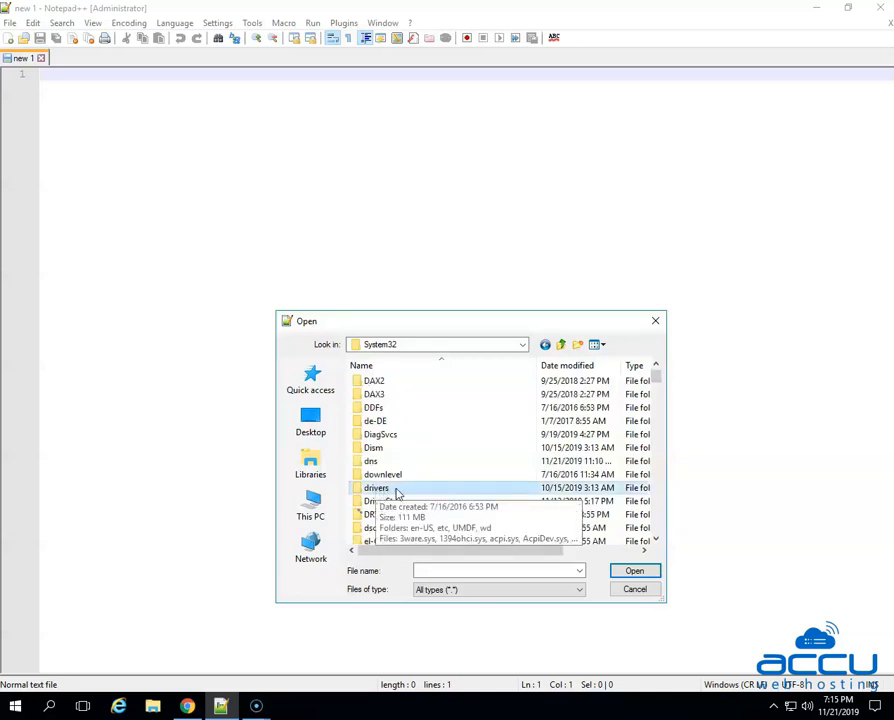
double_click(398, 493)
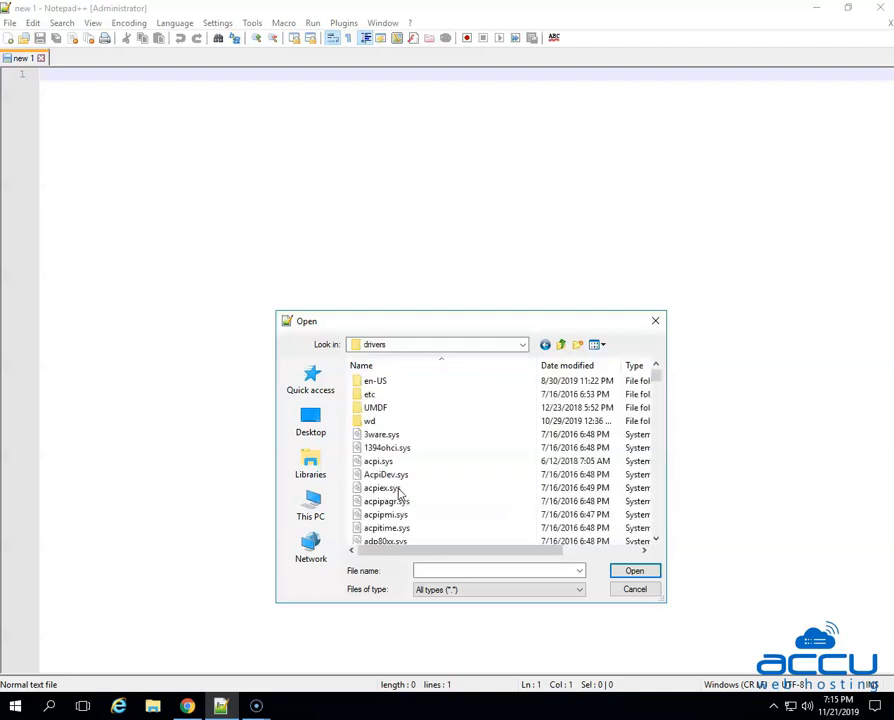
Step: Open the hosts file from the etc folder inside drivers
left_click(367, 398)
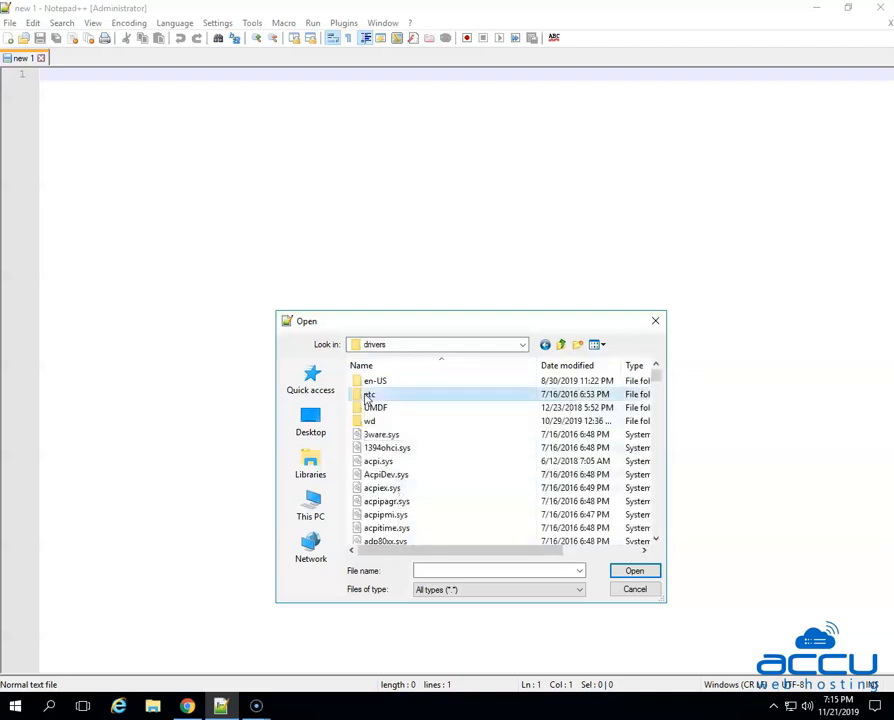
double_click(367, 398)
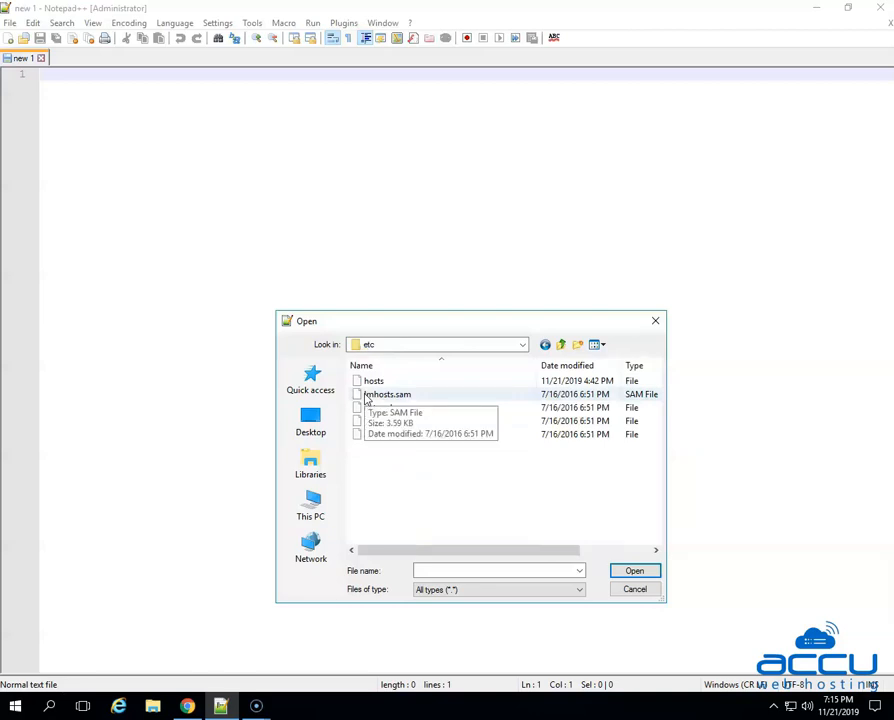
left_click(369, 383)
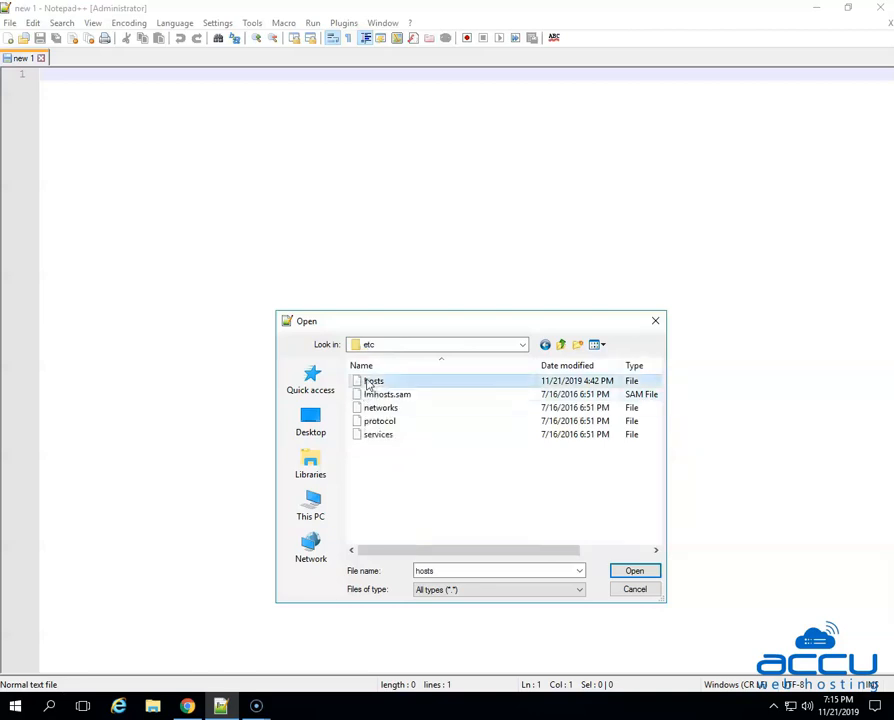
left_click(634, 571)
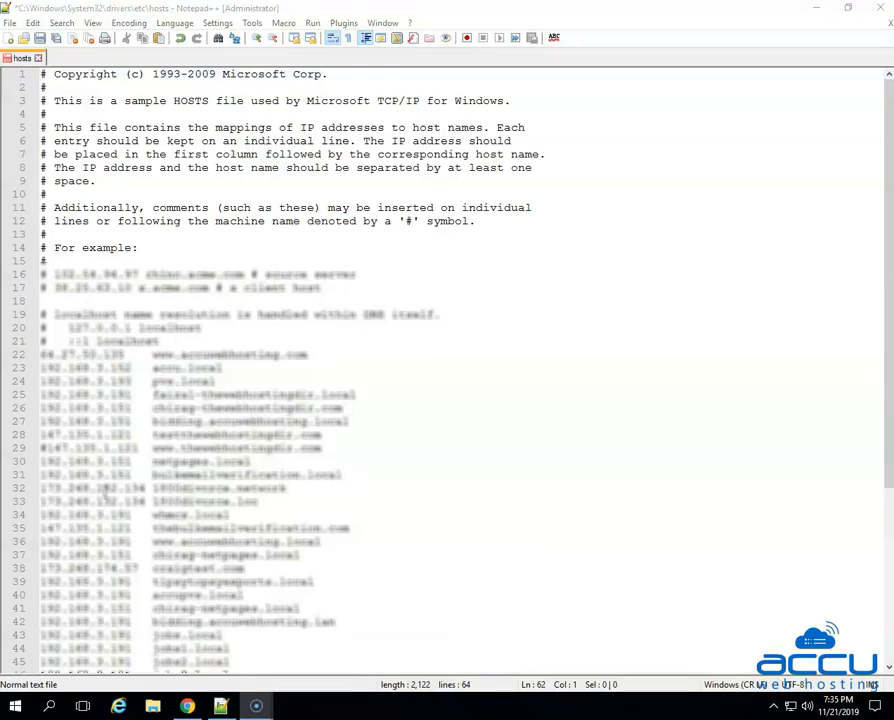
Step: Enter the domain demovpstest.com on empty line 62, below the last localhost entry of the hosts file
scroll(104, 490, "down", 7)
left_click(97, 636)
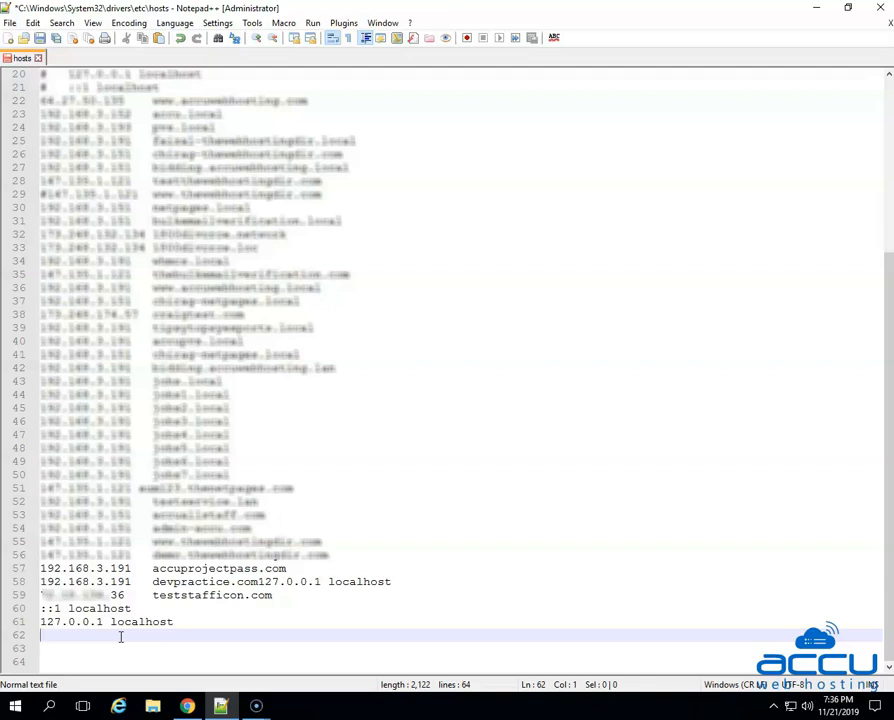
type("demo")
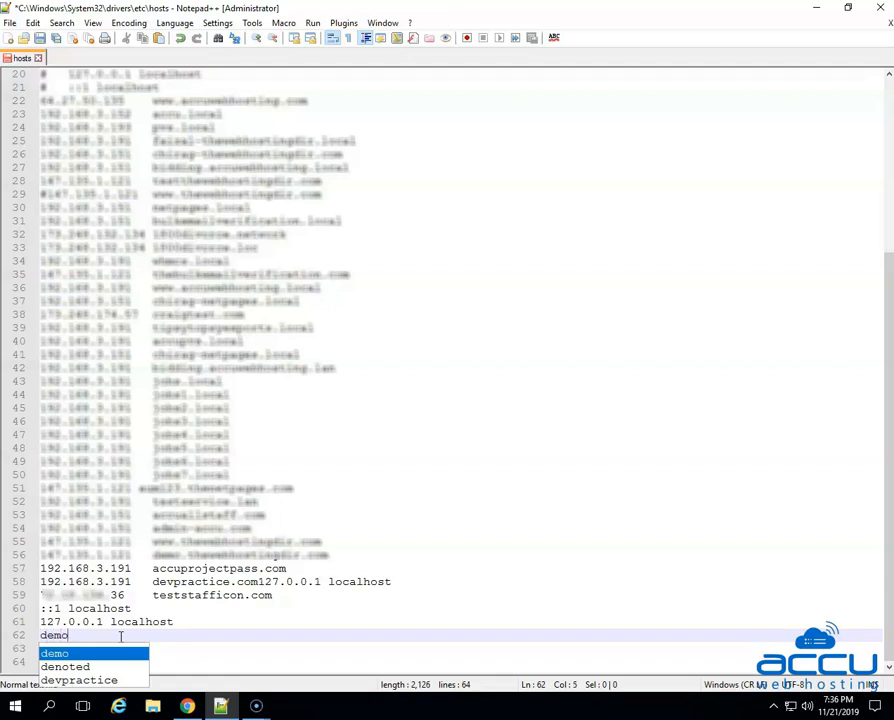
type("vpstest")
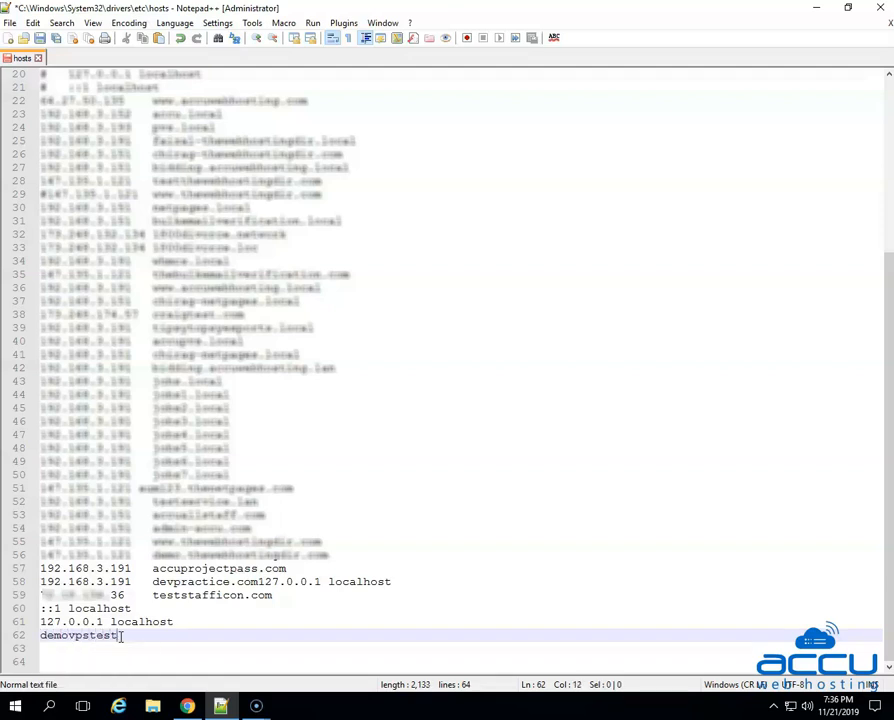
type(".com")
Step: Insert the IP address 192.168.1.111 and a space in front of demovpstest.com on line 62
key("Left")
key("Left")
key("Left")
key("Left")
key("Left")
key("Left")
key("Left")
key("Left")
key("Left")
key("Left")
key("Left")
key("Left")
key("Left")
type("192.168")
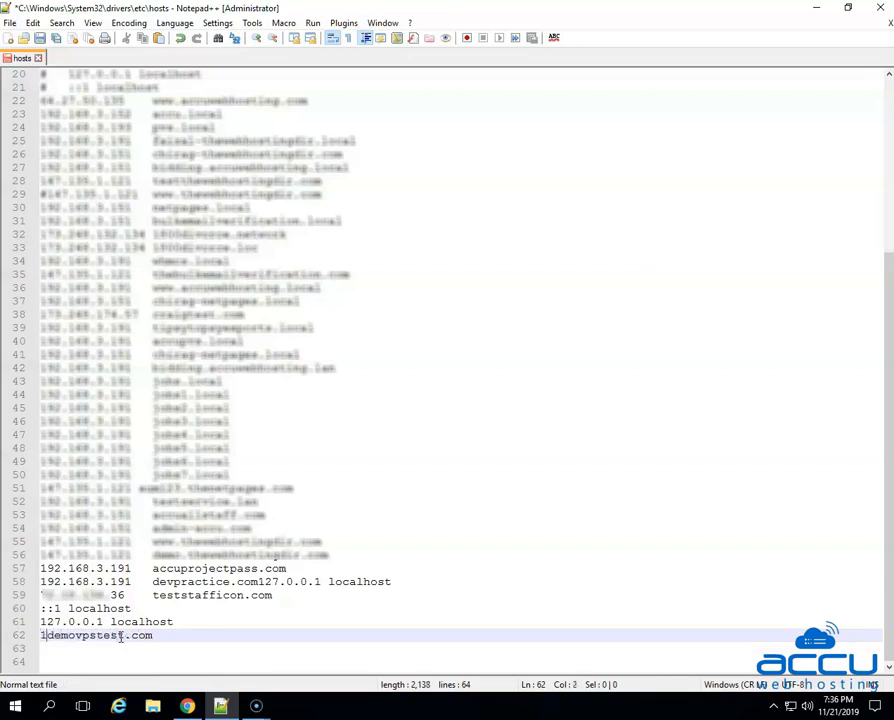
type(".1.111")
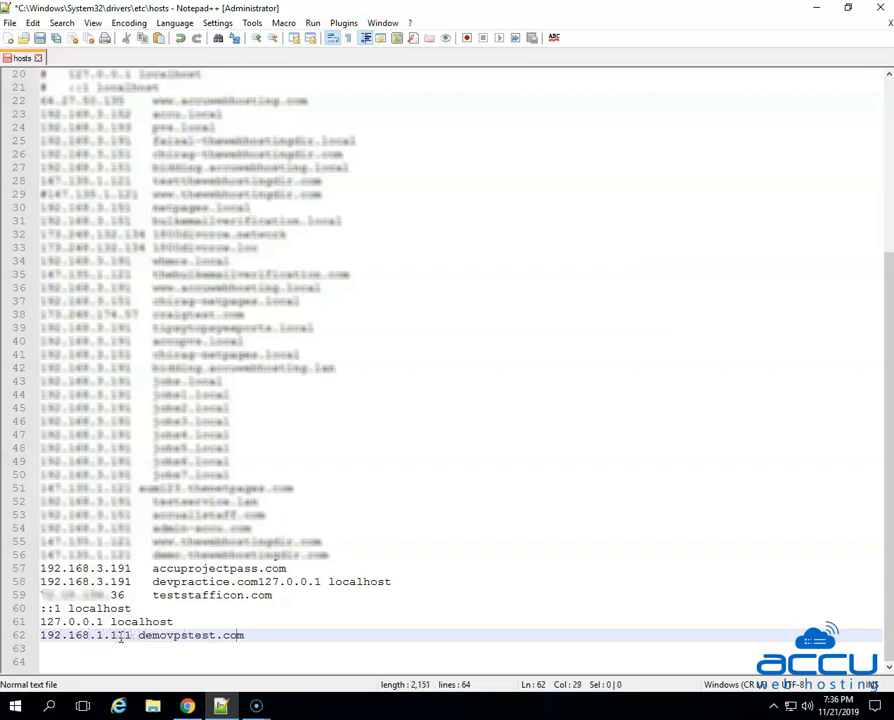
key("Down")
type("w")
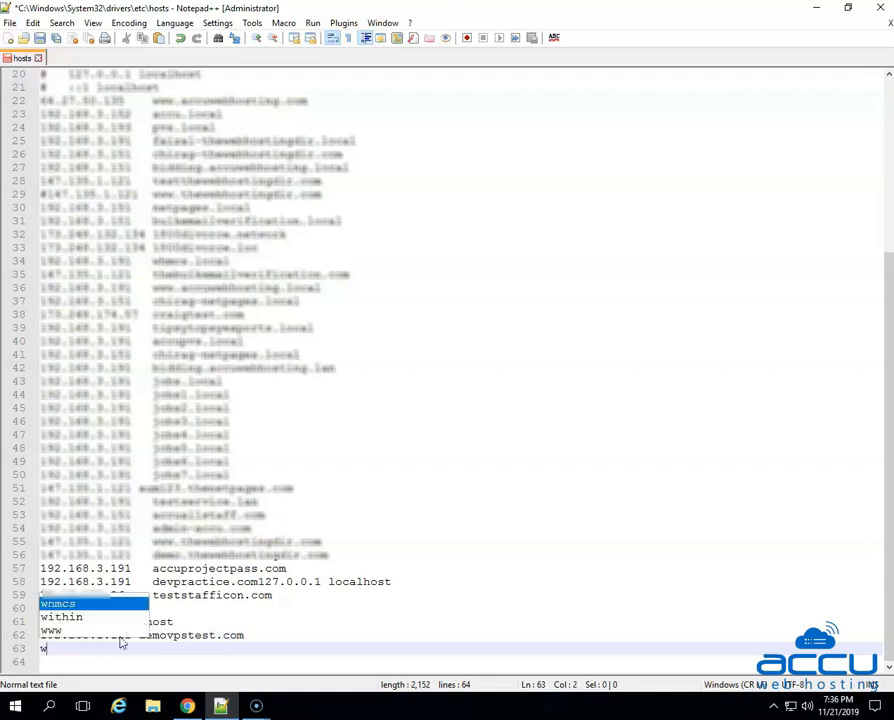
type("ww.dem")
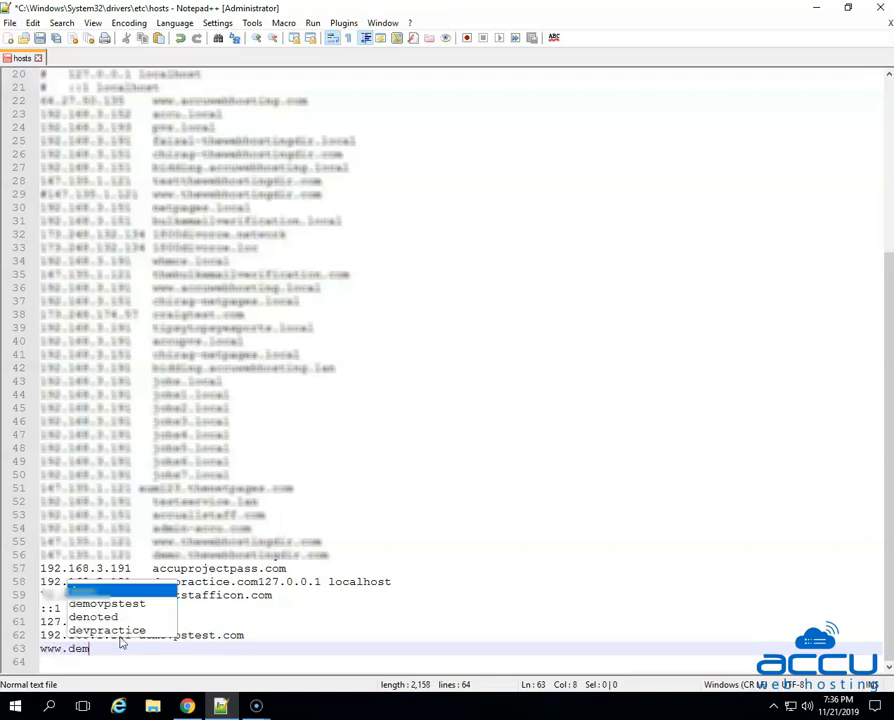
type("ovp")
key("Return")
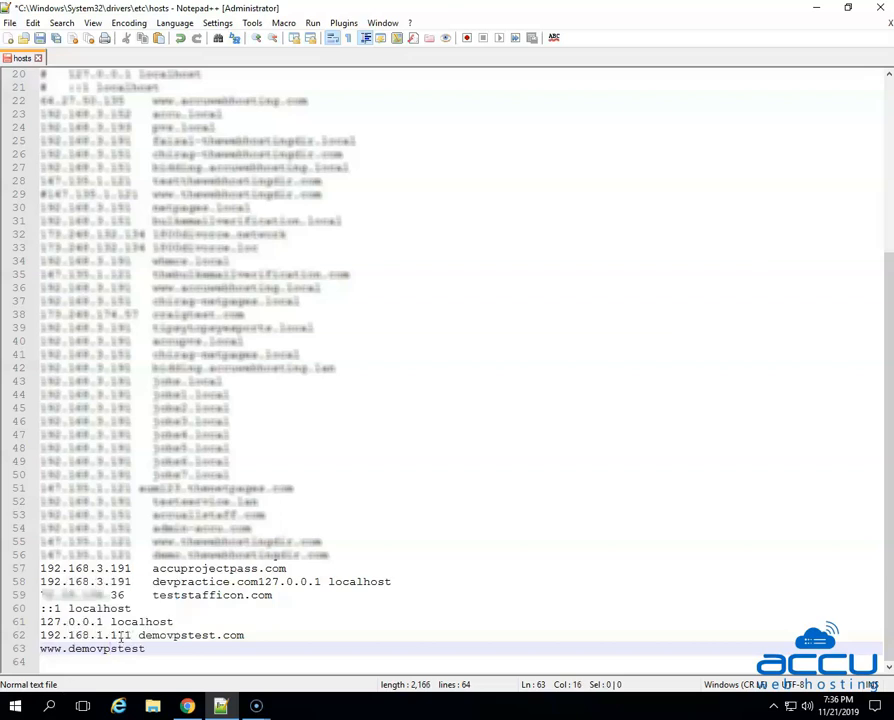
type(".com")
key("Return")
key("Left")
key("Left")
key("Left")
key("Left")
key("Left")
key("Left")
key("Left")
key("Left")
key("Left")
key("Left")
key("Left")
key("Left")
key("Left")
key("Left")
key("Left")
type("192")
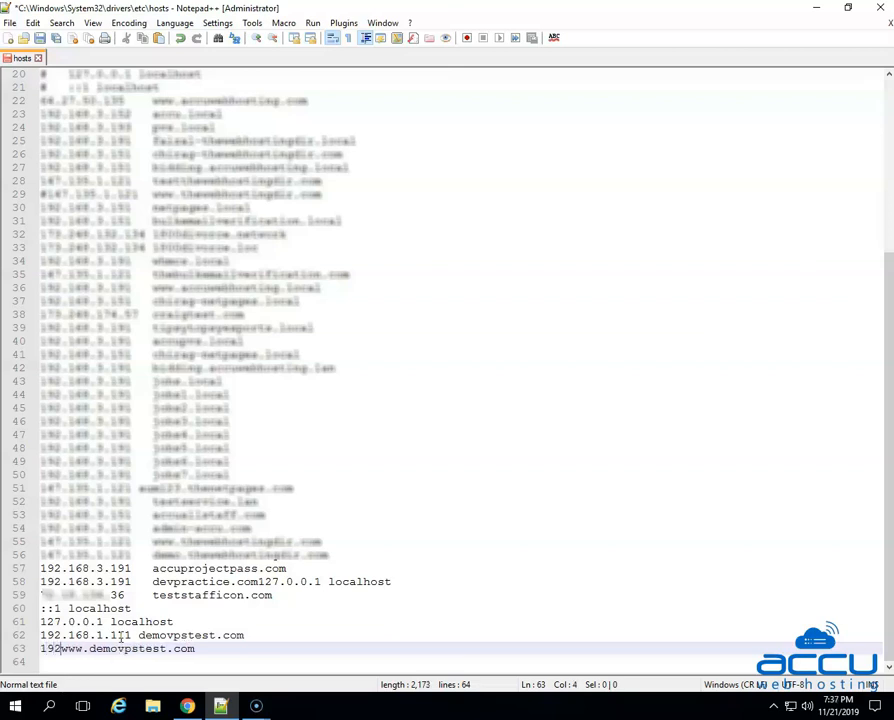
type(".168.1.")
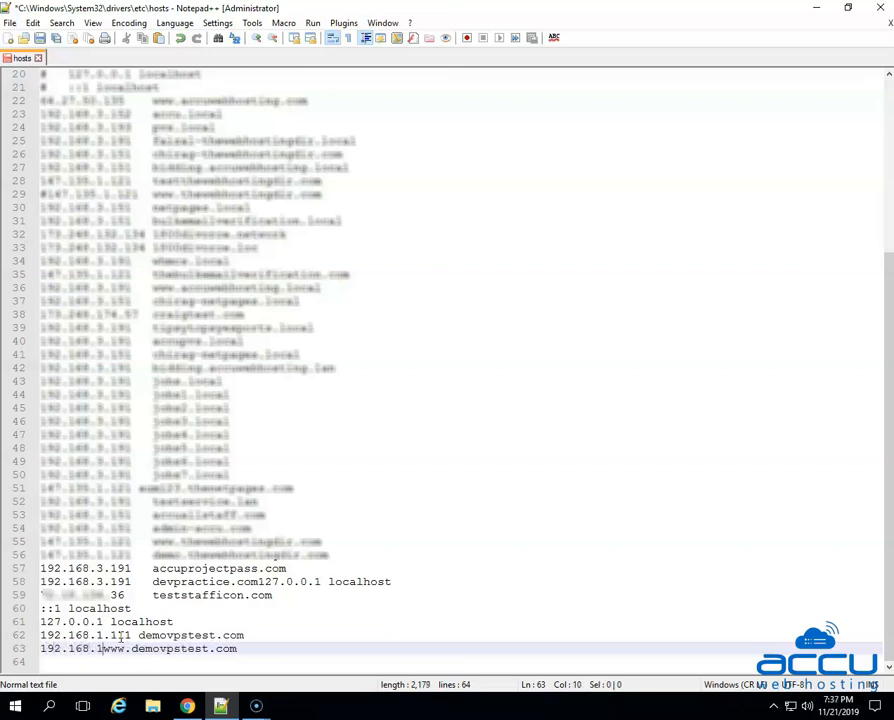
type("111")
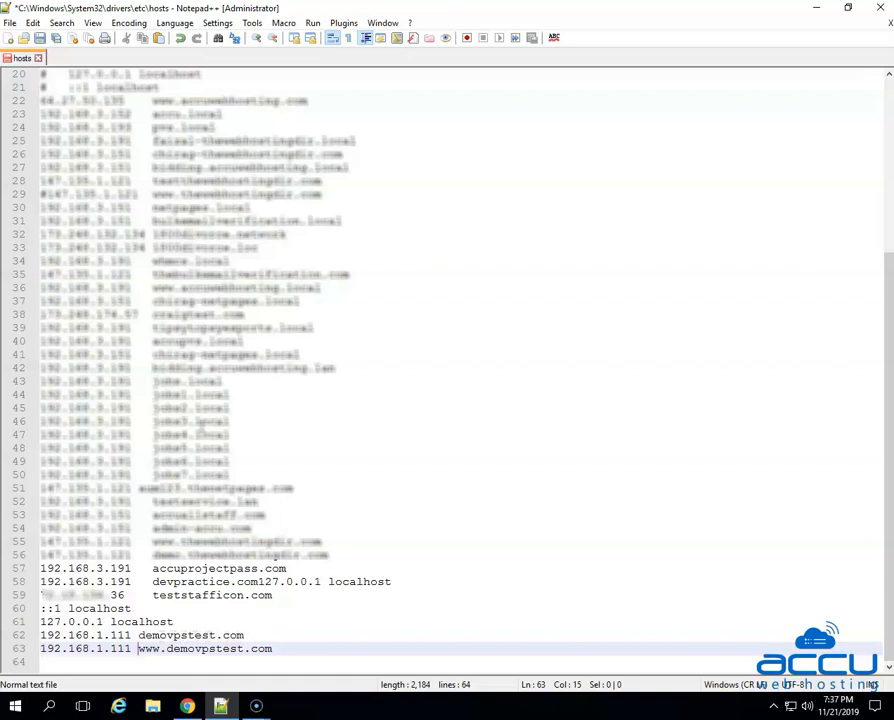
left_click(40, 38)
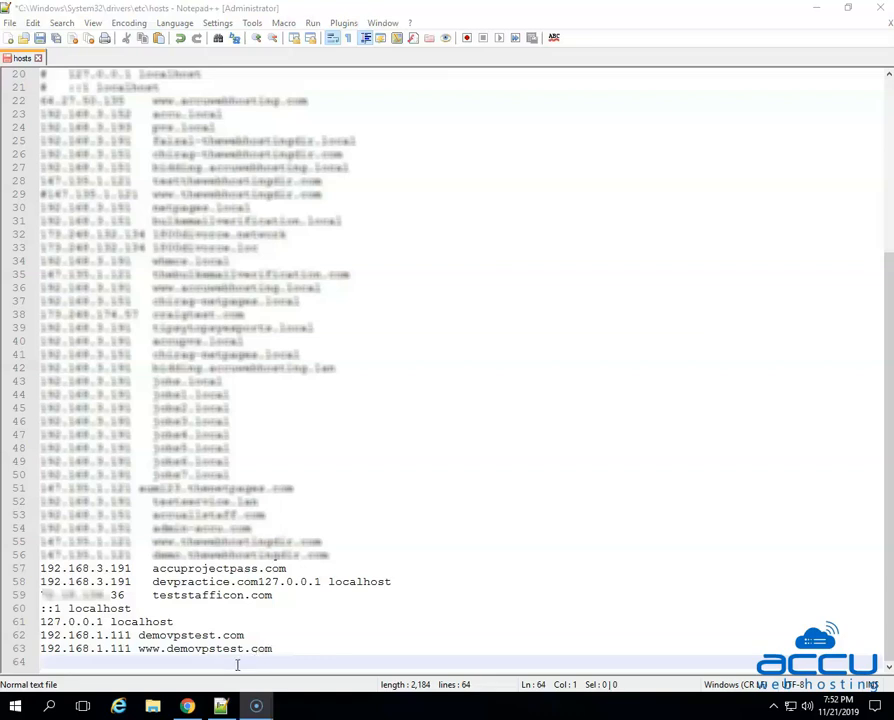
Step: Minimize the editor, switch to Google Chrome and load demovpstest.com
left_click(221, 707)
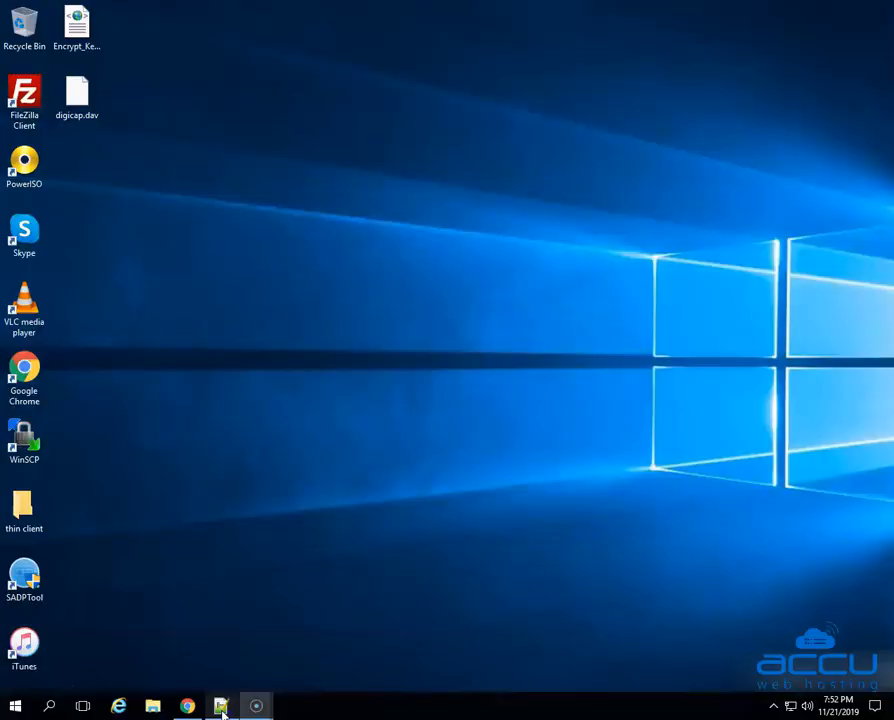
double_click(24, 380)
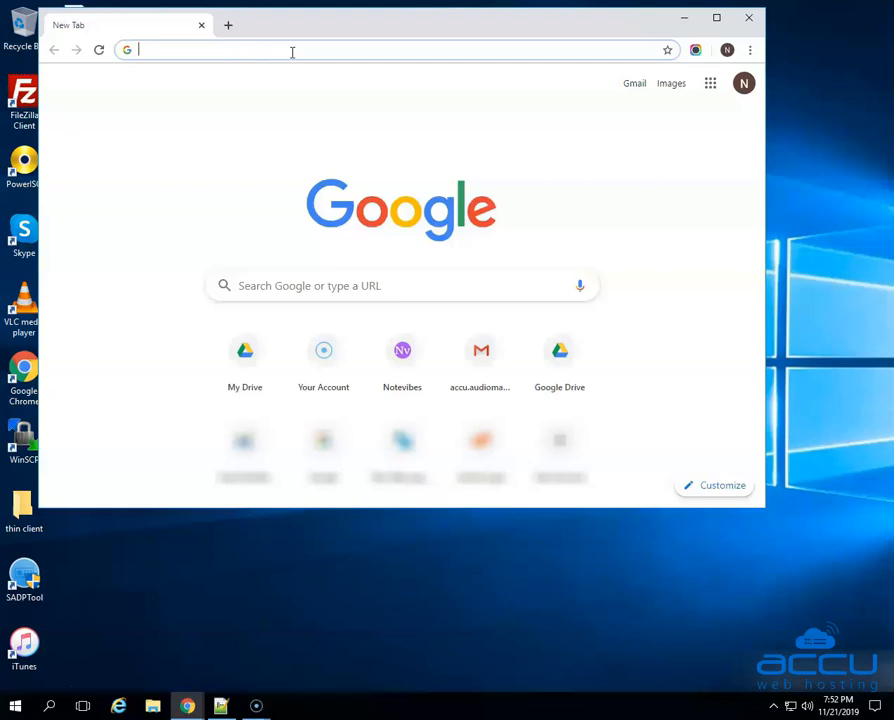
type("demovpstest.com")
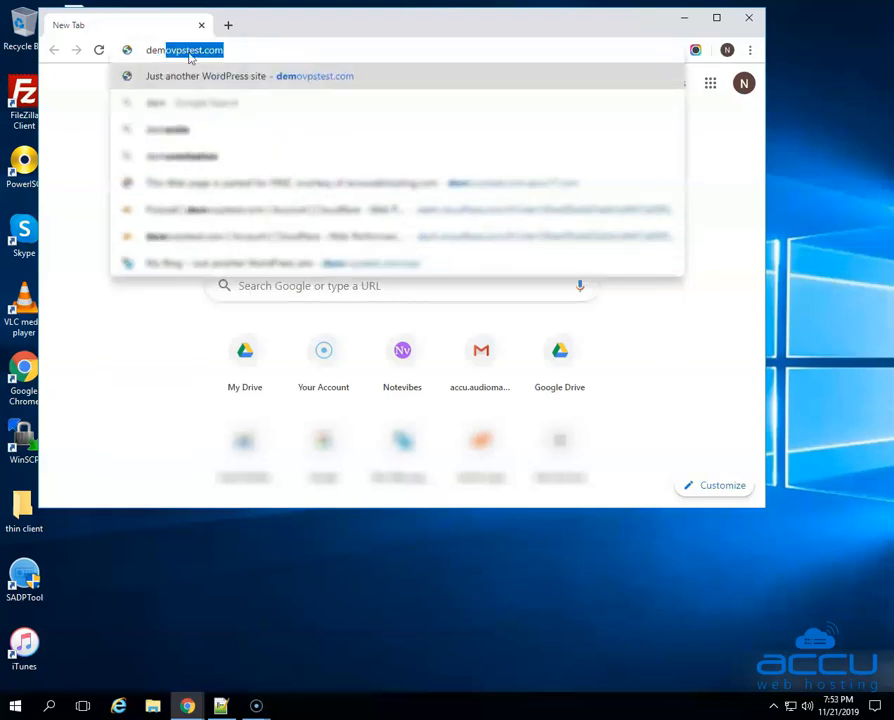
key("Right")
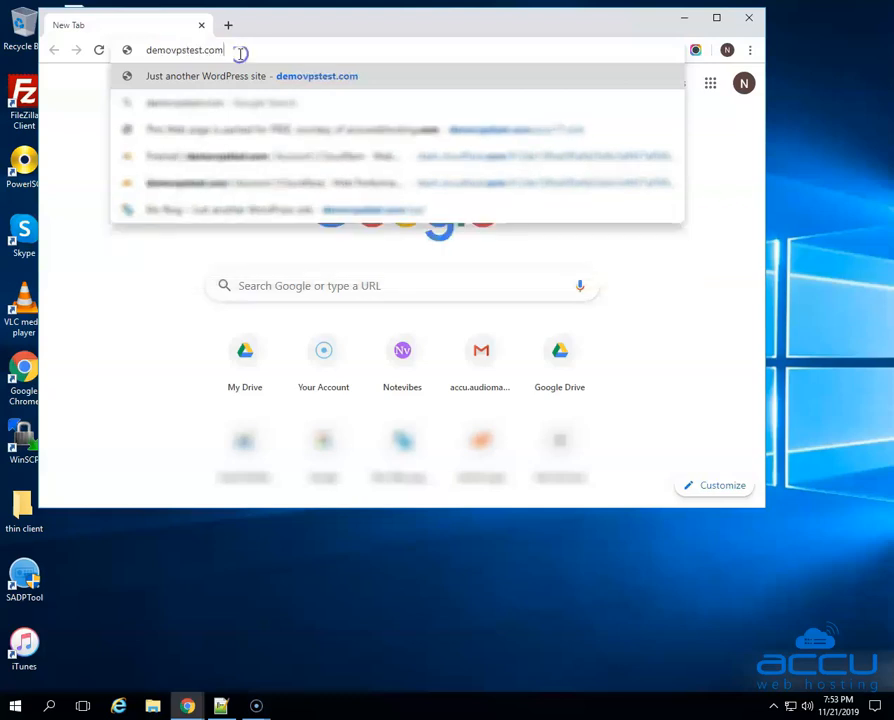
key("Return")
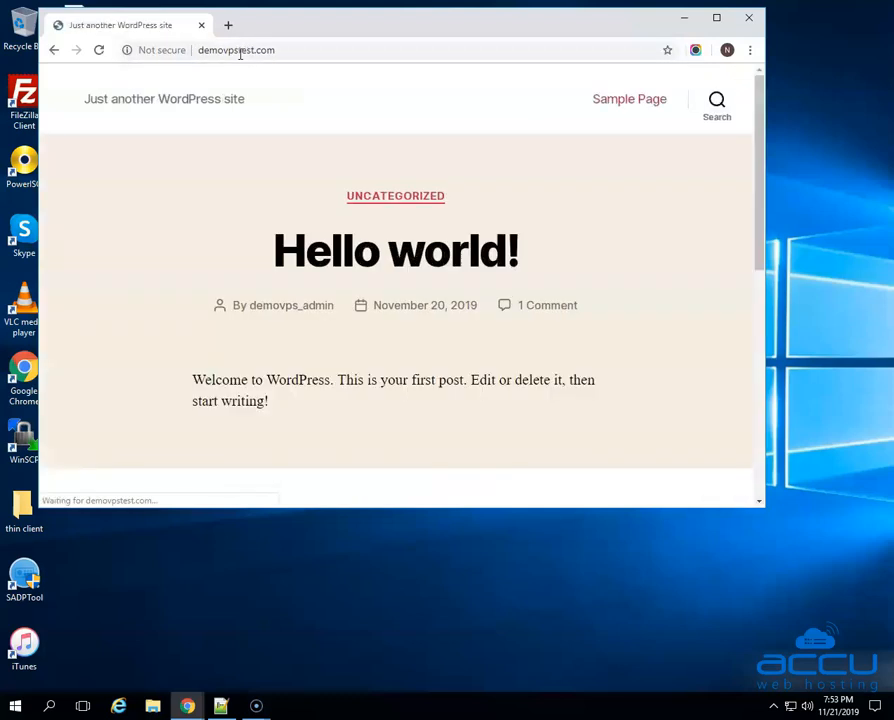